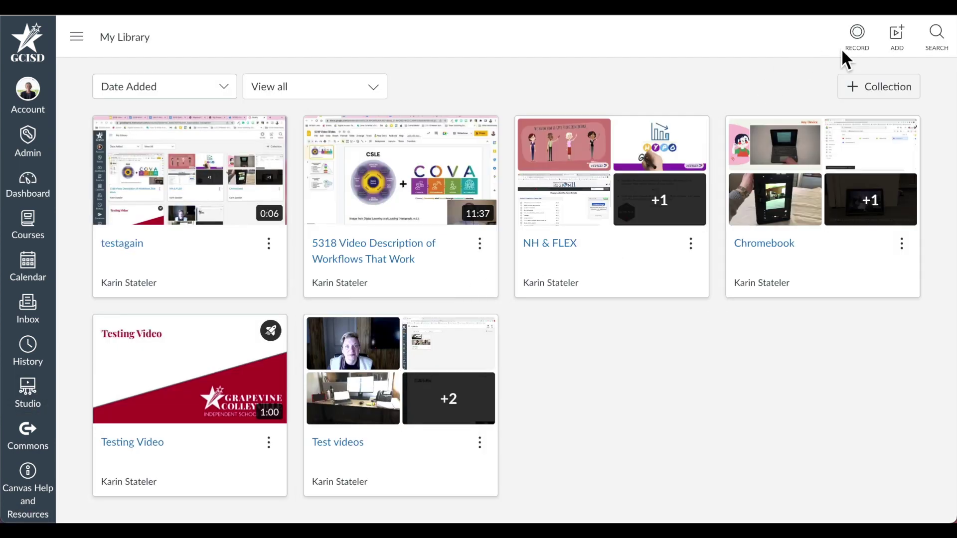
- Choose Webcam Capture from the RECORD dropdown to start a new webcam recording
left_click(865, 50)
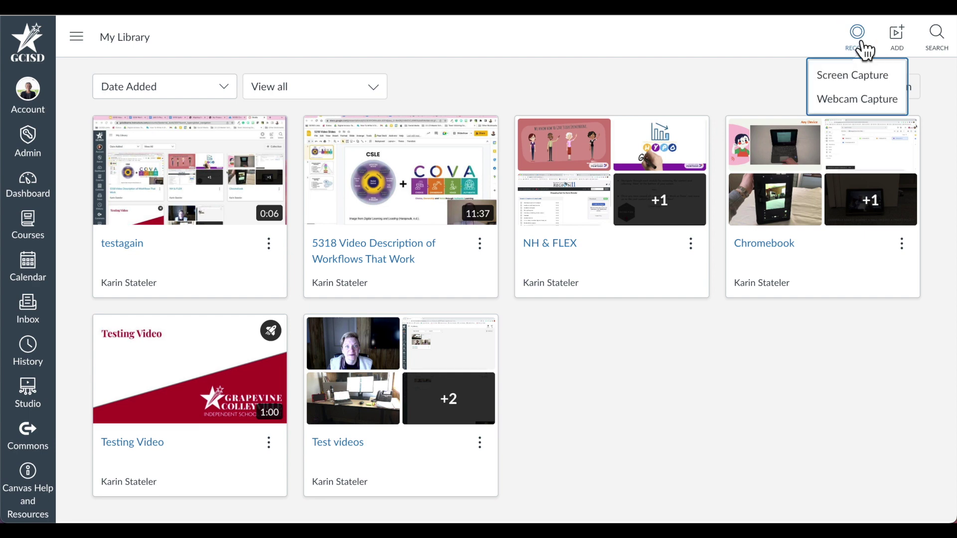
left_click(871, 101)
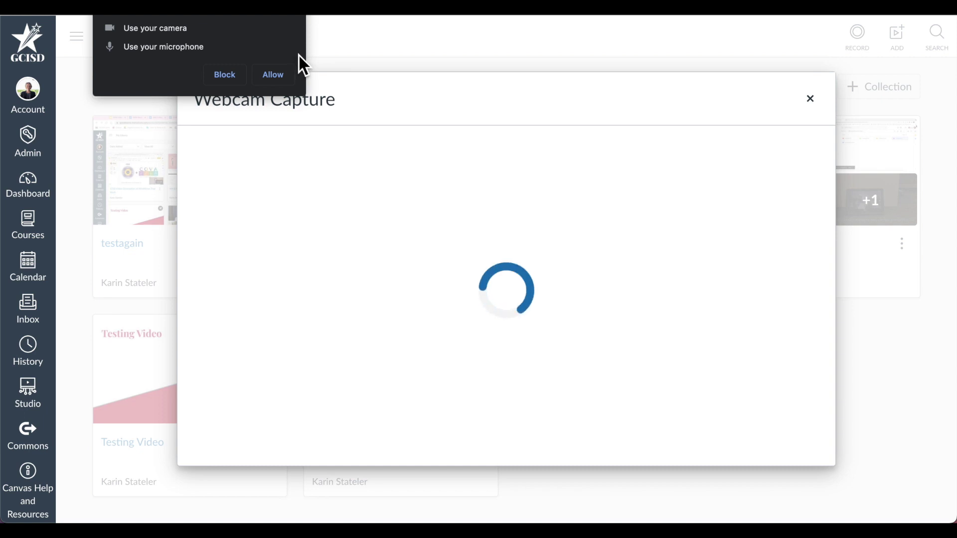
- Allow camera and microphone access, then begin recording from the webcam
left_click(280, 80)
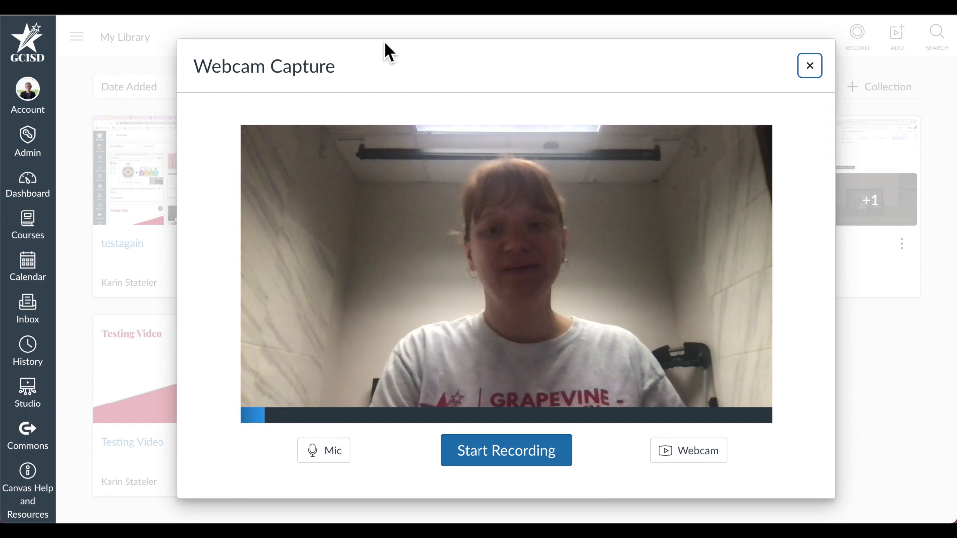
left_click(518, 459)
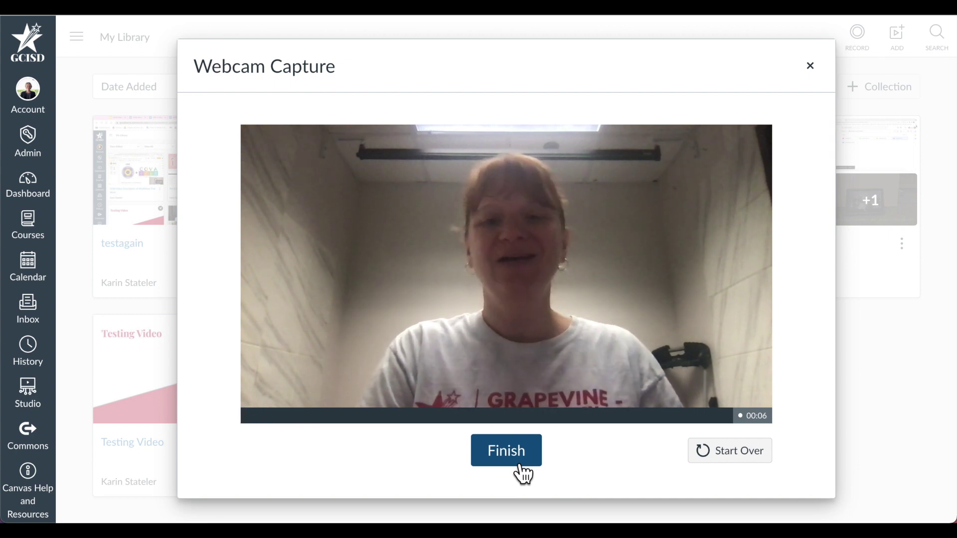
- Finish the webcam clip after about six seconds and select its title field
left_click(523, 471)
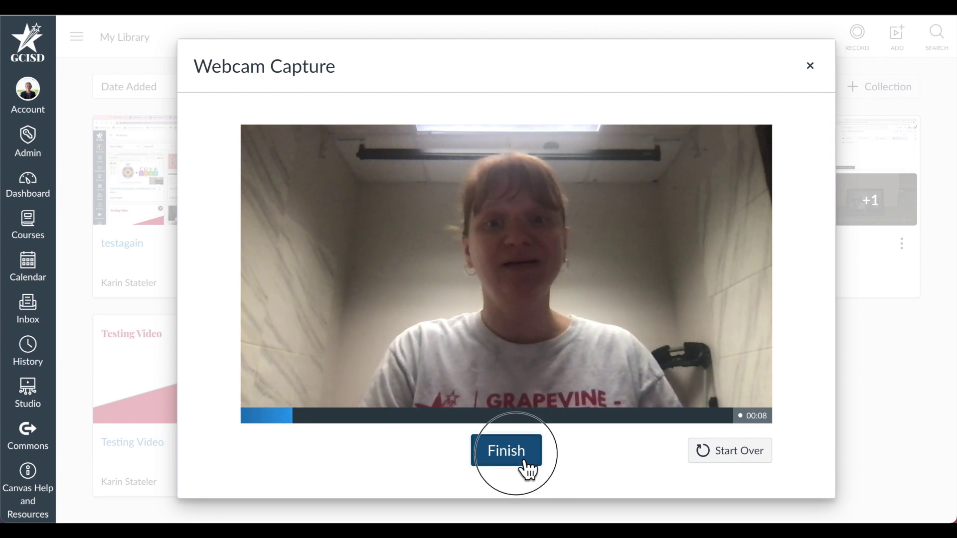
left_click(533, 449)
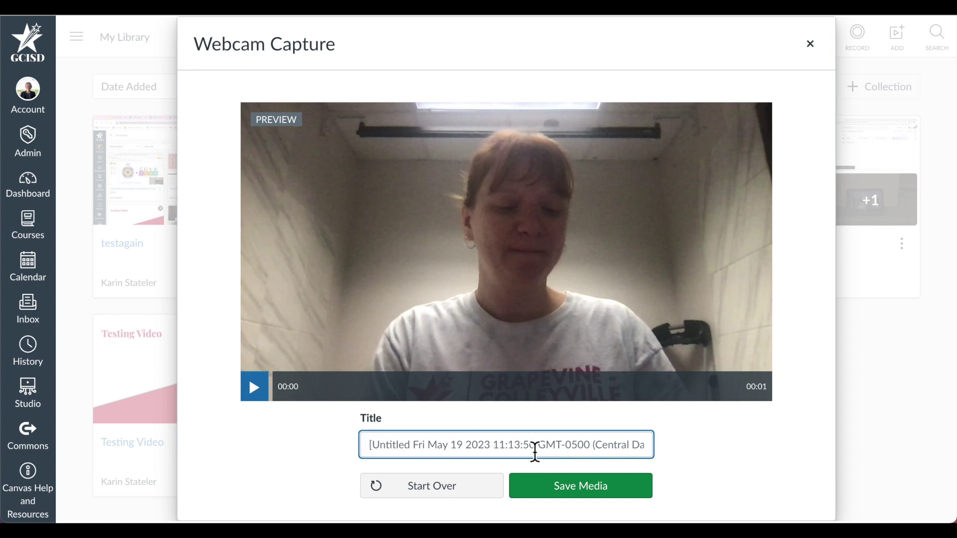
type("Title")
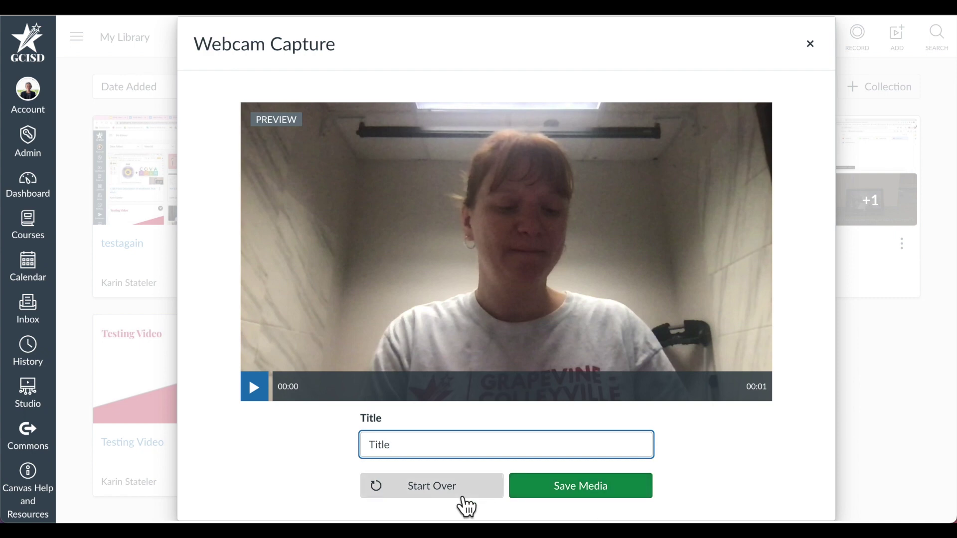
- Save the recording titled 'Title' as an eight-second video in My Library
left_click(564, 488)
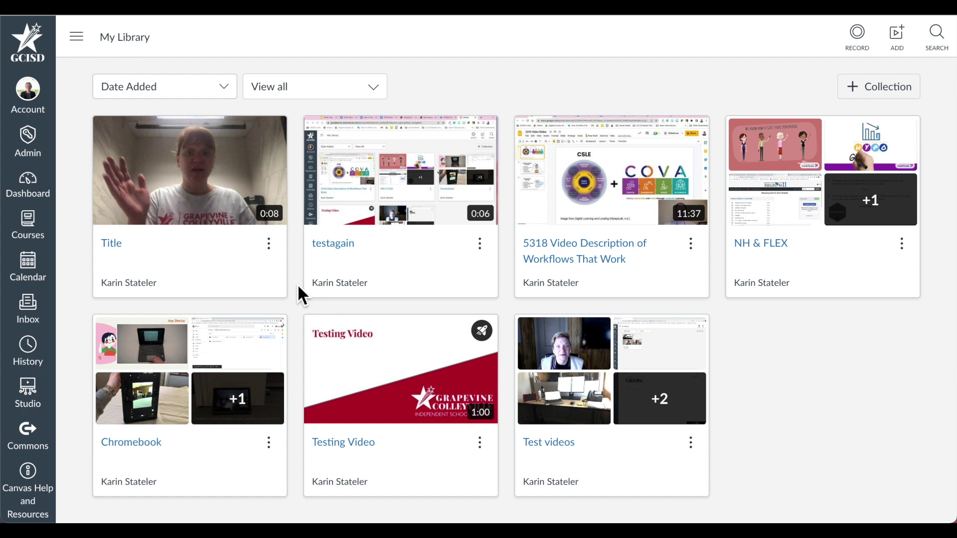
- Show the quiz, annotate, edit, share and delete options for the 'Title' video
left_click(279, 252)
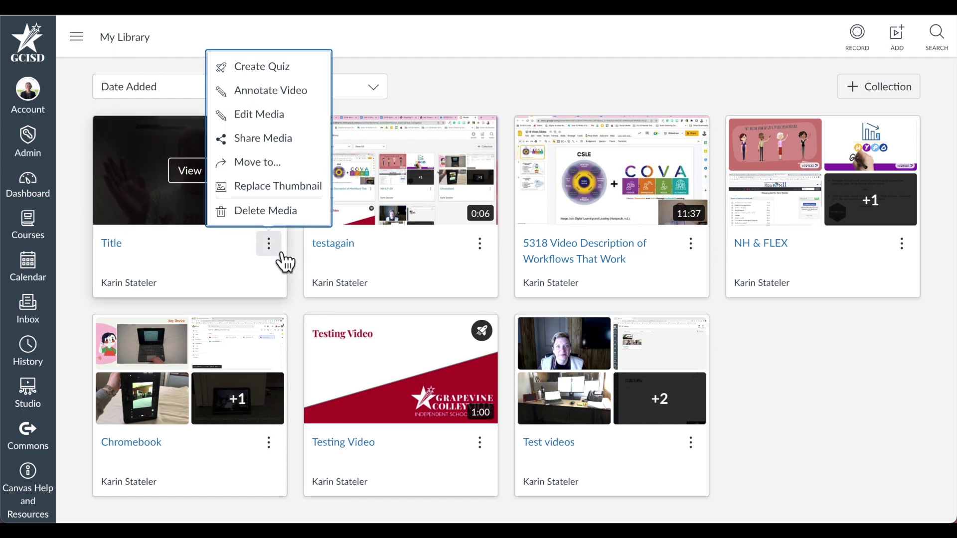